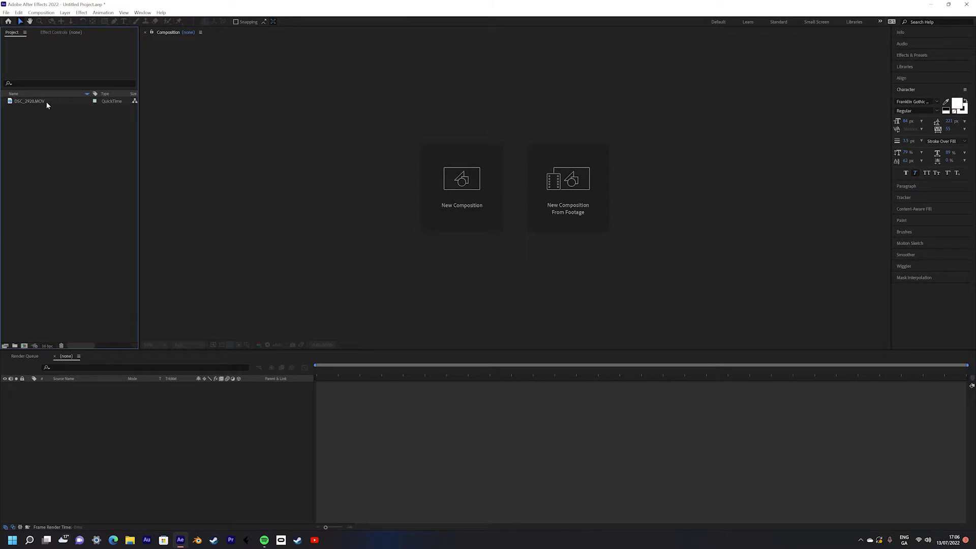
- Make a comp from the DSC_2920 footage, freeze the Roto Brush matte, and apply Keylight (1.2)
{"action": "left_click", "coordinate": [47, 105]}
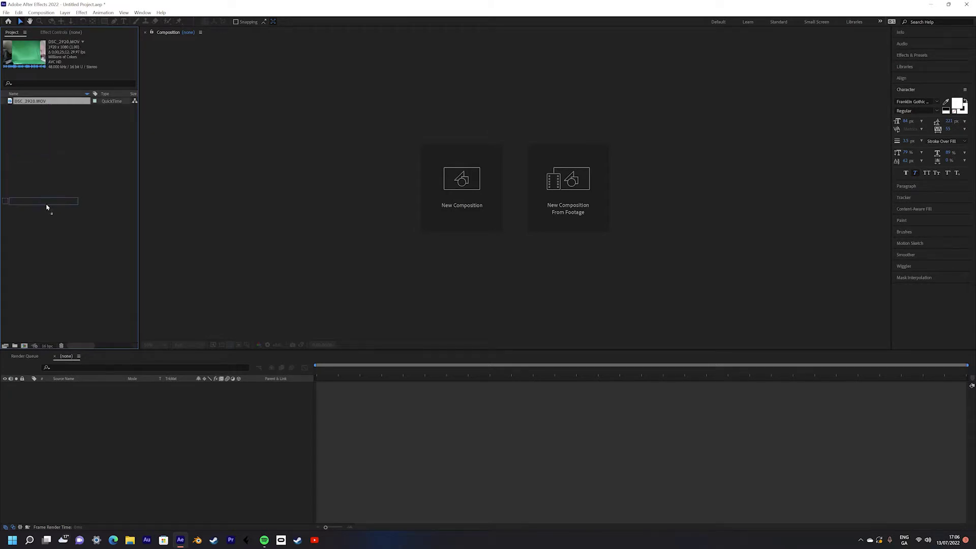
{"action": "left_click", "coordinate": [24, 346]}
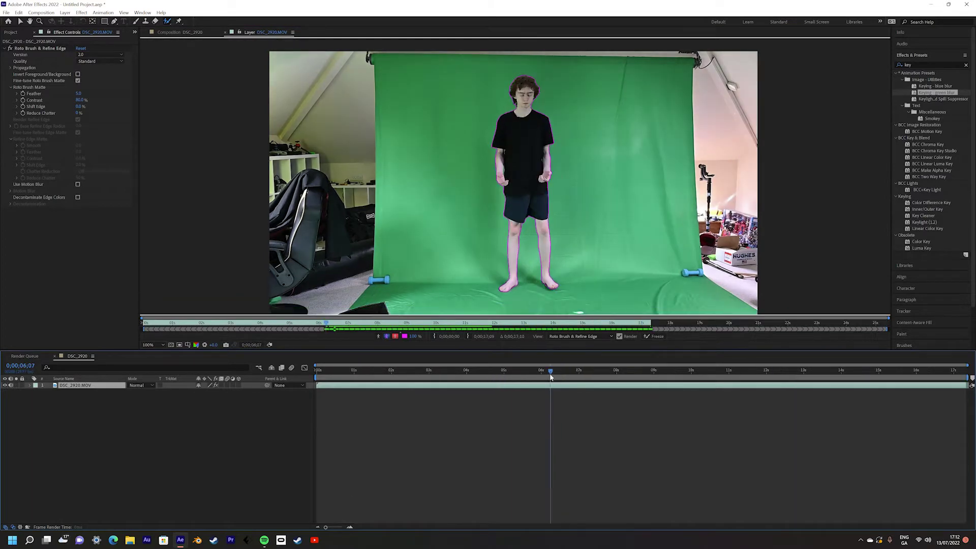
{"action": "left_click", "coordinate": [644, 332]}
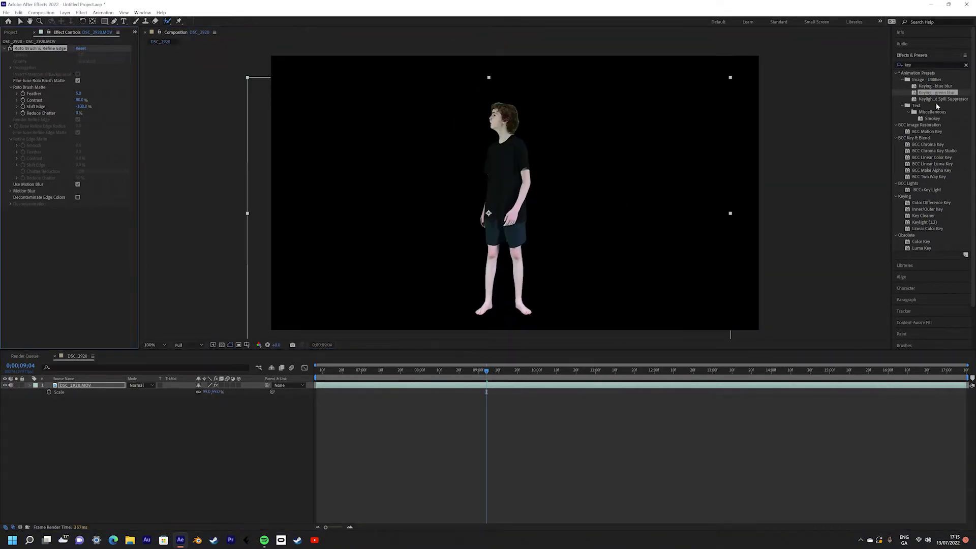
{"action": "double_click", "coordinate": [925, 98]}
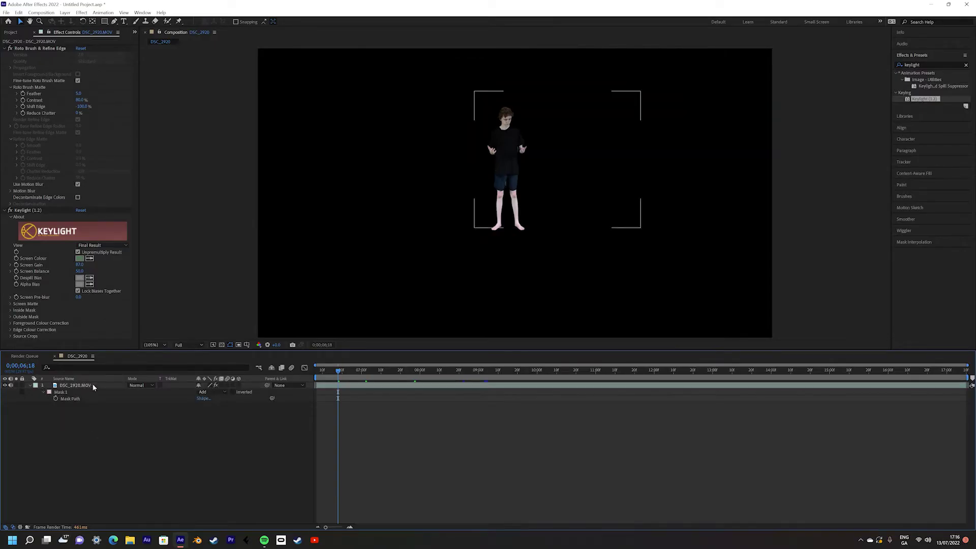
{"action": "right_click", "coordinate": [93, 384]}
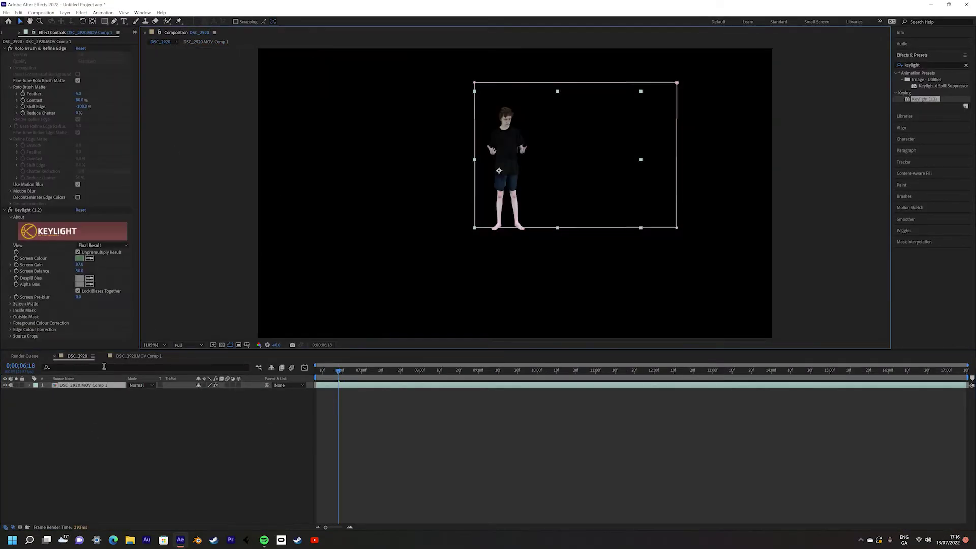
- Pre-compose the keyed subject layer into a new composition
{"action": "right_click", "coordinate": [111, 385]}
{"action": "left_click", "coordinate": [137, 340]}
{"action": "left_click", "coordinate": [492, 328]}
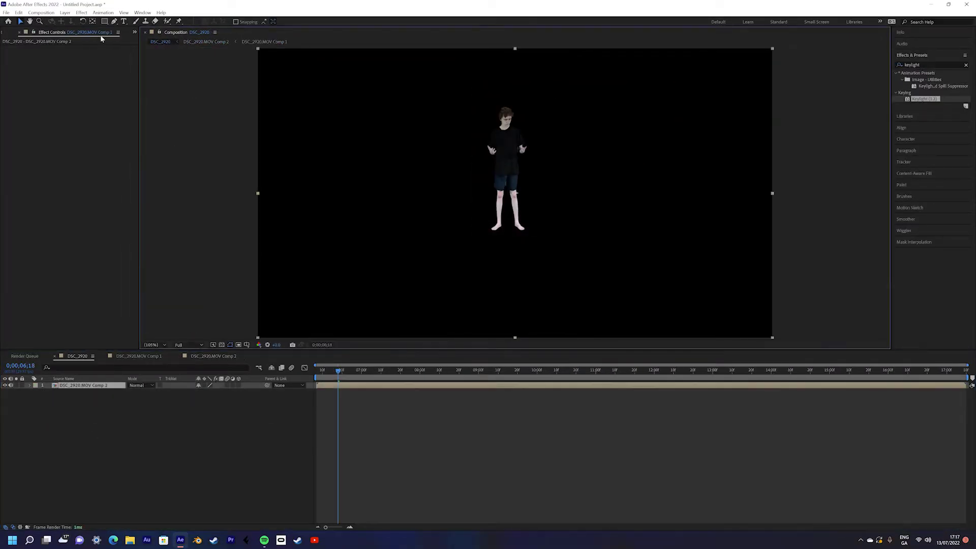
- Draw a rectangular mask around the figure and feather it 7 px
{"action": "left_click_drag", "start_coordinate": [452, 98], "coordinate": [631, 226]}
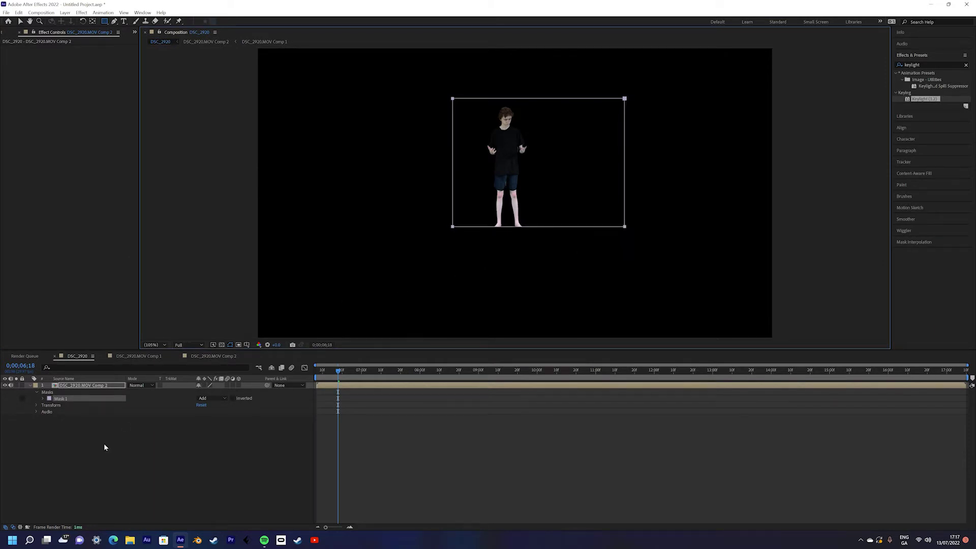
{"action": "left_click", "coordinate": [65, 468]}
{"action": "left_click", "coordinate": [76, 385]}
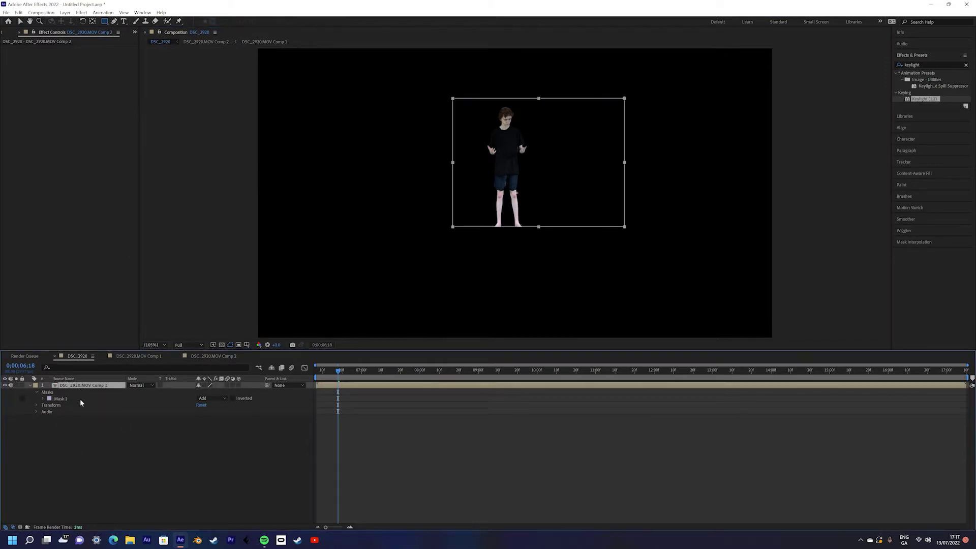
{"action": "key", "text": "f"}
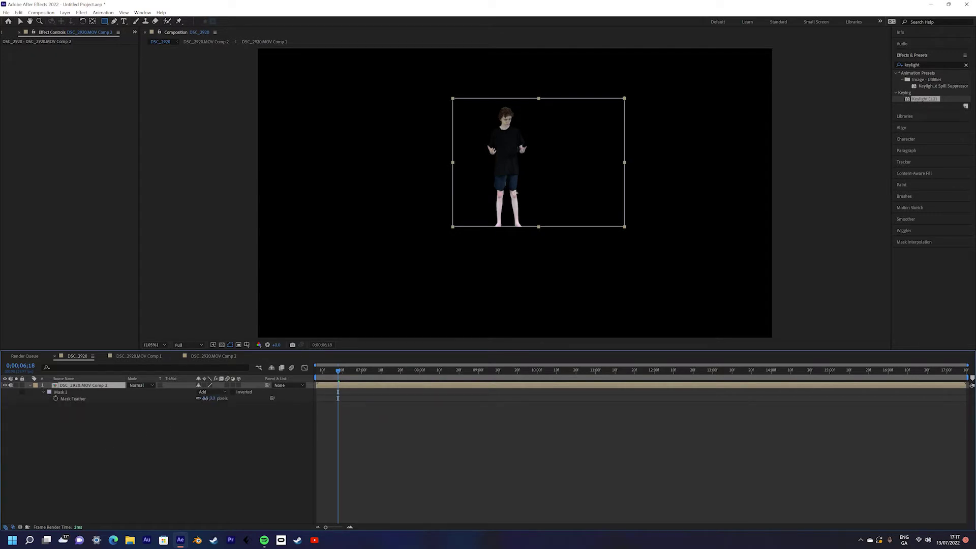
{"action": "left_click_drag", "start_coordinate": [205, 398], "coordinate": [209, 398]}
{"action": "left_click", "coordinate": [202, 436]}
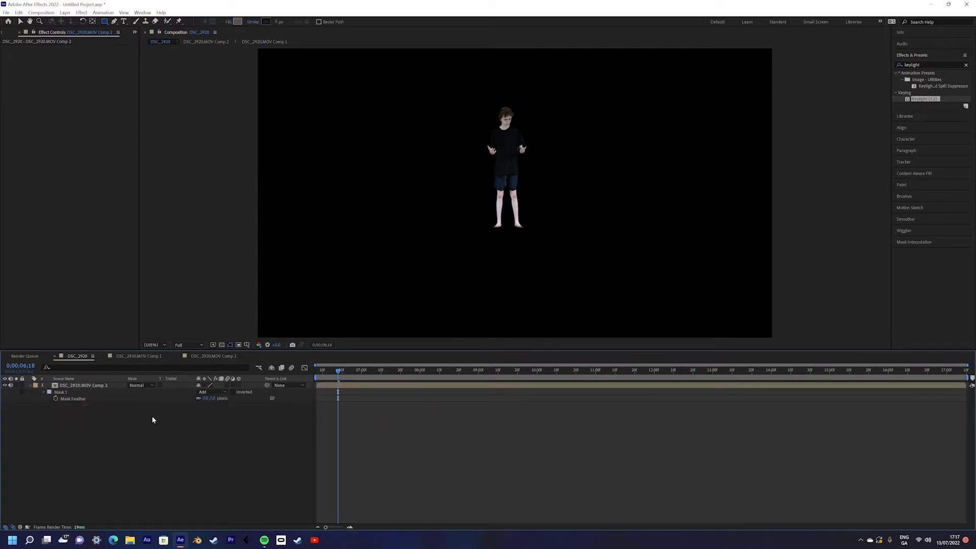
- Duplicate the masked subject below itself and flip it to -100 vertical scale as the reflection
{"action": "left_click", "coordinate": [119, 386]}
{"action": "key", "text": "ctrl+d"}
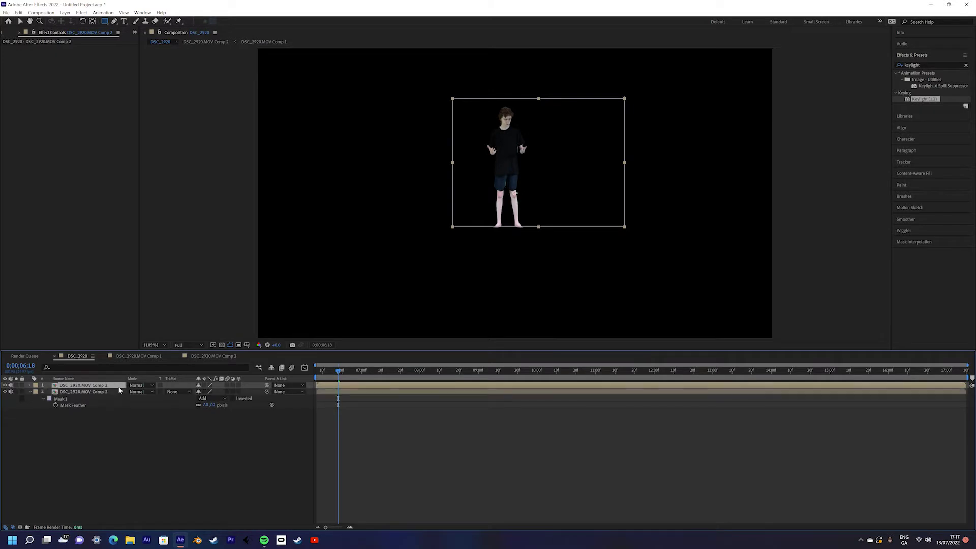
{"action": "left_click_drag", "start_coordinate": [119, 390], "coordinate": [199, 410]}
{"action": "key", "text": "r"}
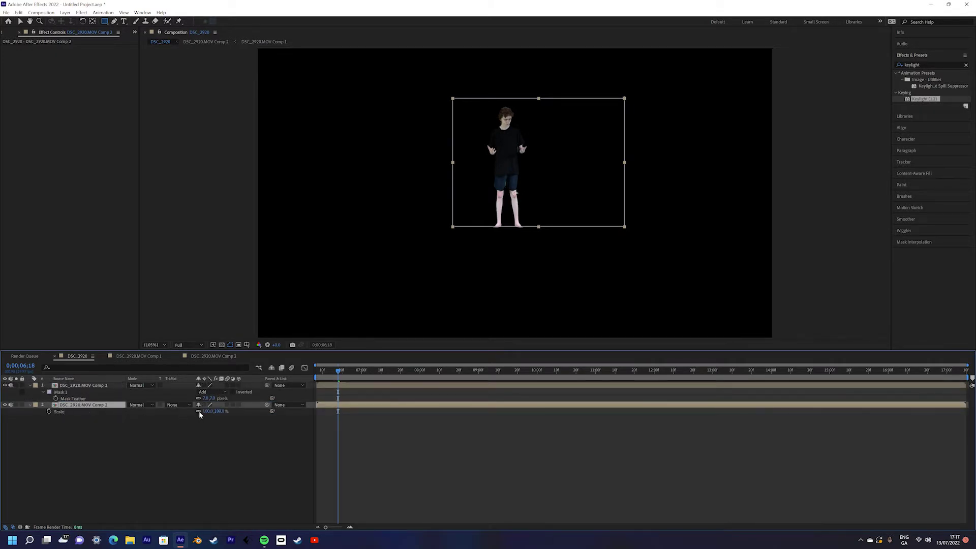
{"action": "left_click", "coordinate": [217, 412]}
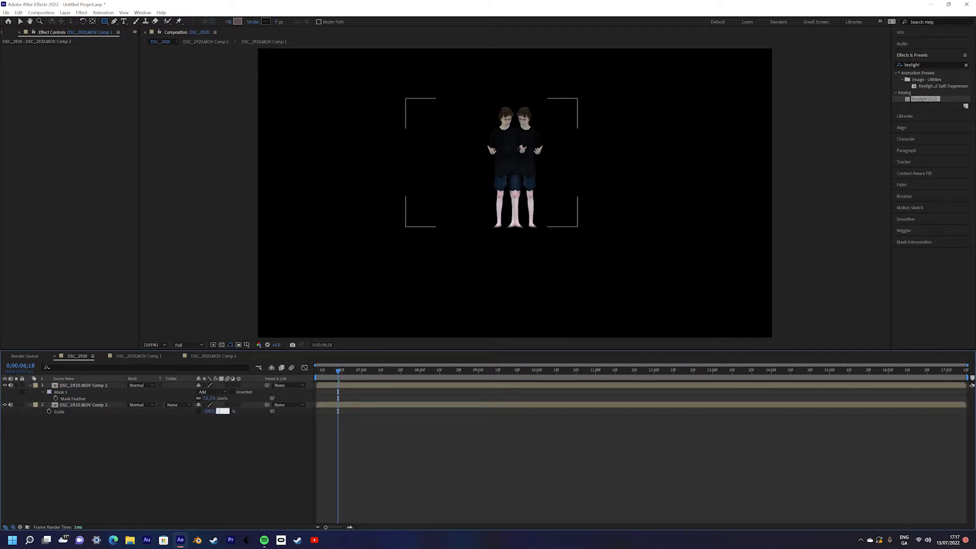
{"action": "type", "text": "-100"}
{"action": "key", "text": "Return"}
{"action": "key", "text": "v"}
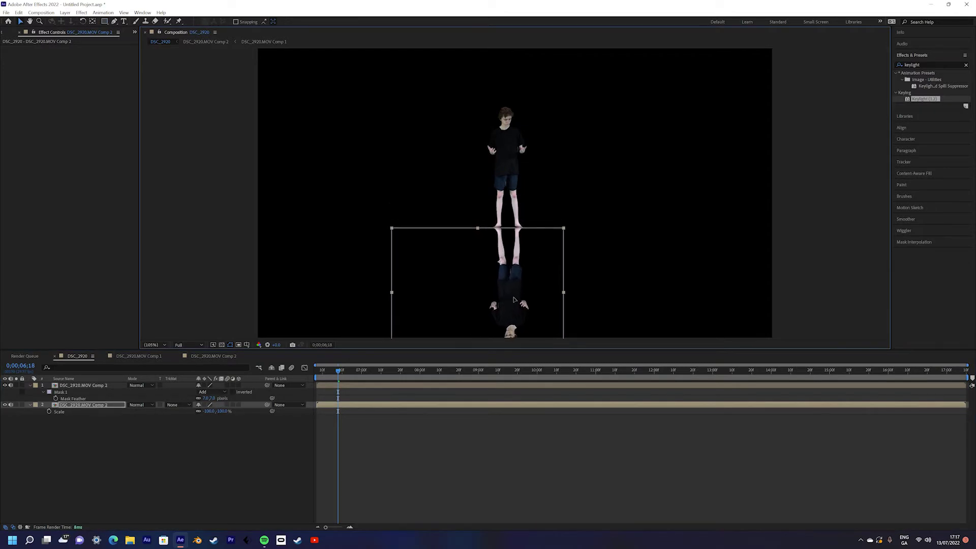
{"action": "left_click", "coordinate": [503, 444]}
{"action": "key", "text": "ctrl+z"}
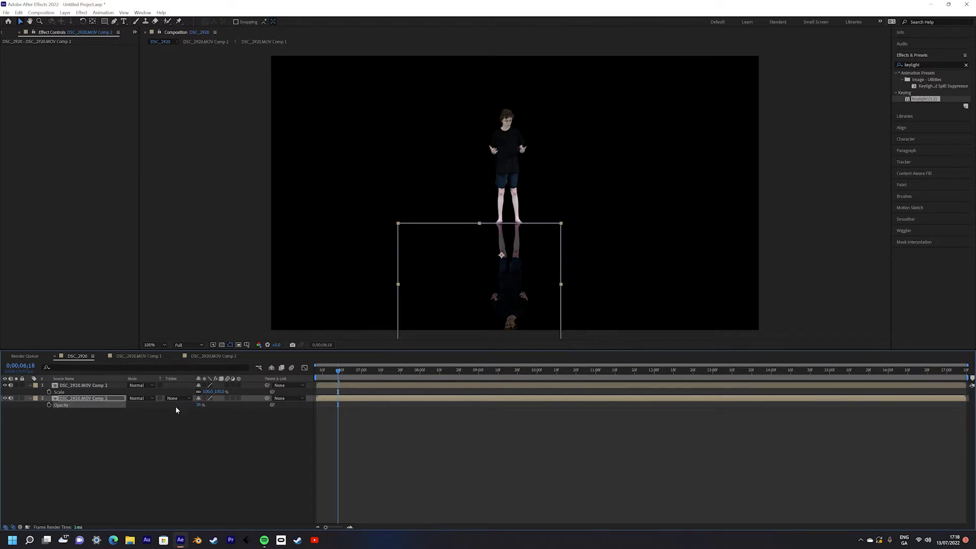
{"action": "left_click", "coordinate": [73, 399]}
- Create a new black solid named 'ripples'
{"action": "left_click", "coordinate": [64, 12]}
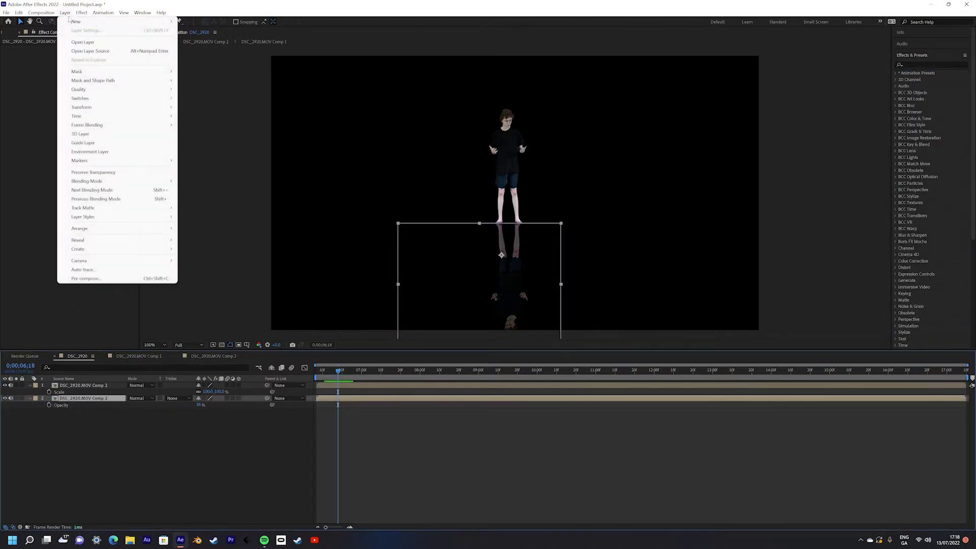
{"action": "mouse_move", "coordinate": [81, 17]}
{"action": "left_click", "coordinate": [203, 29]}
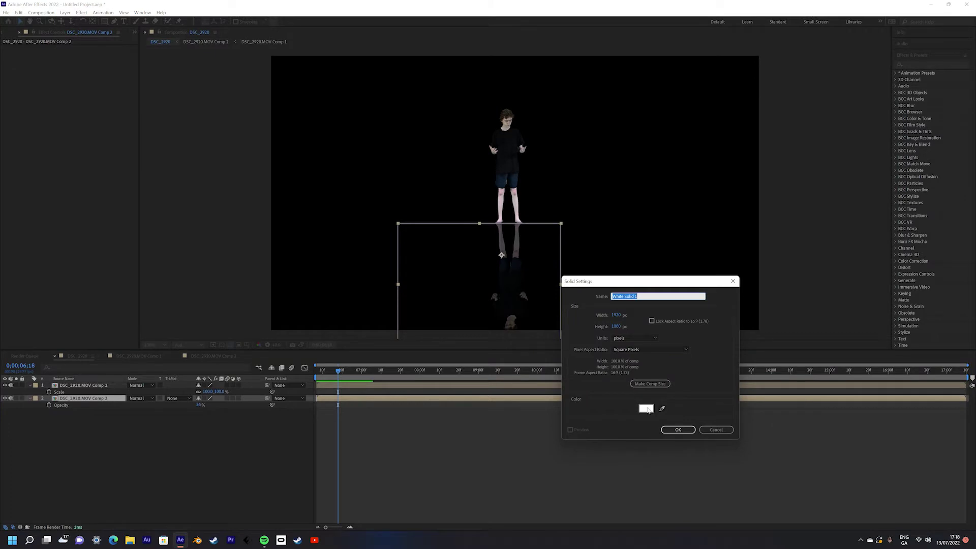
{"action": "type", "text": "ripples"}
{"action": "left_click", "coordinate": [646, 408]}
{"action": "left_click", "coordinate": [407, 324]}
{"action": "left_click", "coordinate": [562, 231]}
{"action": "left_click", "coordinate": [678, 429]}
- Apply Fractal Noise to ripples, animate its Evolution, and lay it flat as a floor
{"action": "left_click", "coordinate": [910, 64]}
{"action": "type", "text": "fract"}
{"action": "left_click_drag", "start_coordinate": [935, 141], "coordinate": [547, 148]}
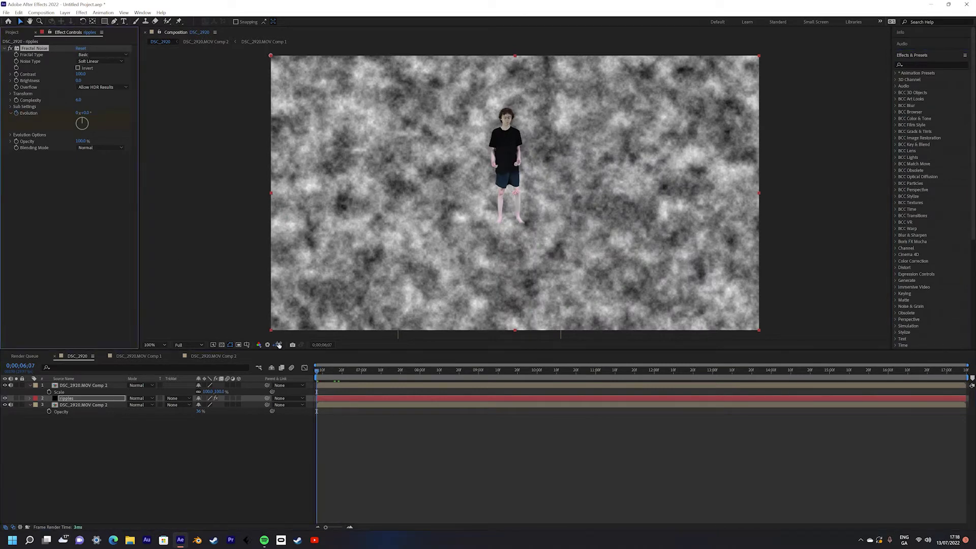
{"action": "key", "text": "End"}
{"action": "key", "text": "Return"}
{"action": "key", "text": "space"}
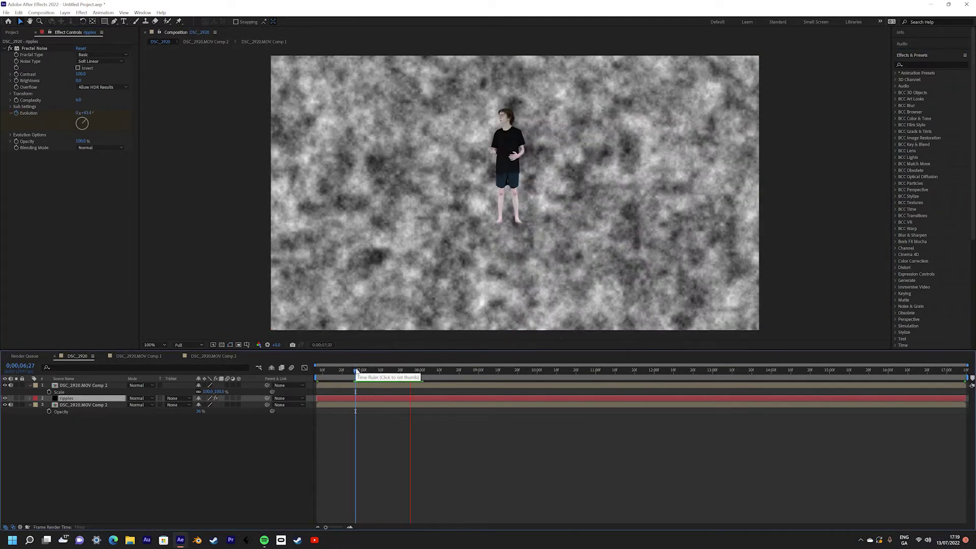
{"action": "left_click_drag", "start_coordinate": [529, 175], "coordinate": [512, 247]}
{"action": "left_click", "coordinate": [82, 410]}
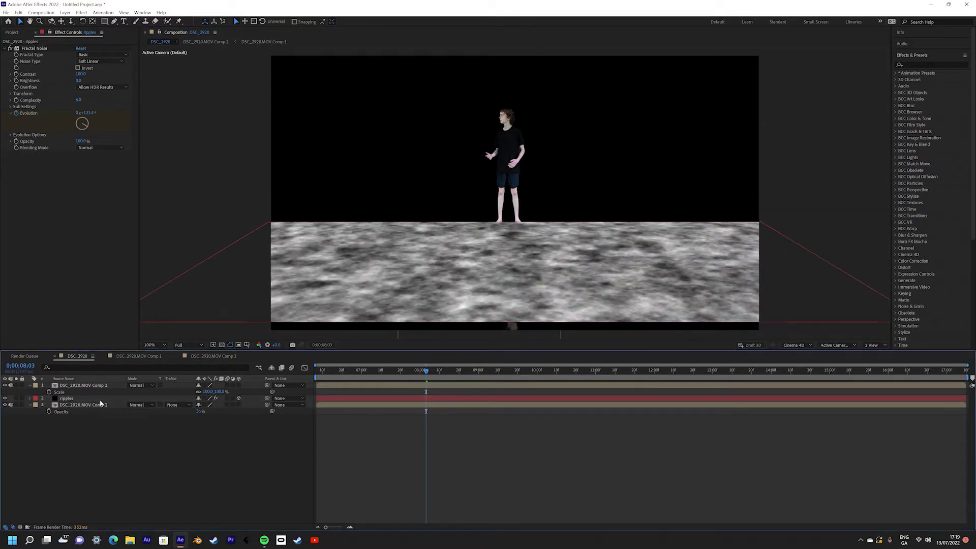
{"action": "left_click", "coordinate": [93, 398]}
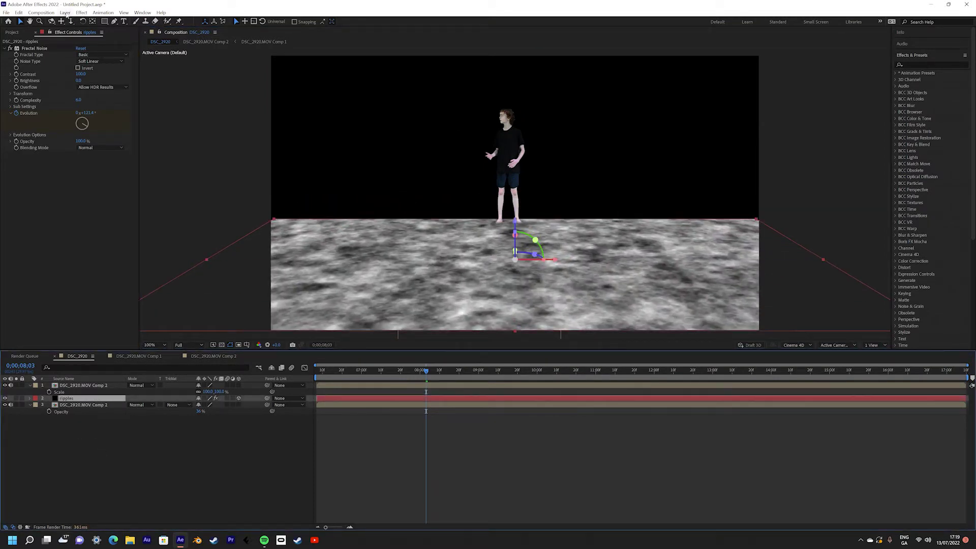
- Add a new adjustment layer to the composition
{"action": "left_click", "coordinate": [66, 12]}
{"action": "mouse_move", "coordinate": [81, 19]}
{"action": "left_click", "coordinate": [230, 75]}
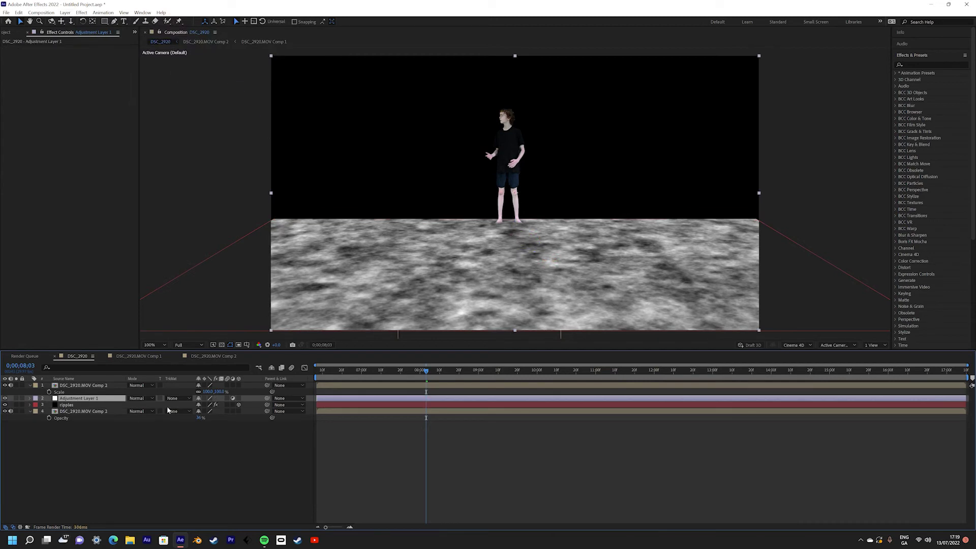
- Give Adjustment Layer 1 a Displacement Map from ripples' Effects & Masks, Max Vertical 4.0
{"action": "left_click_drag", "start_coordinate": [168, 410], "coordinate": [168, 407]}
{"action": "left_click", "coordinate": [930, 65]}
{"action": "type", "text": "displa"}
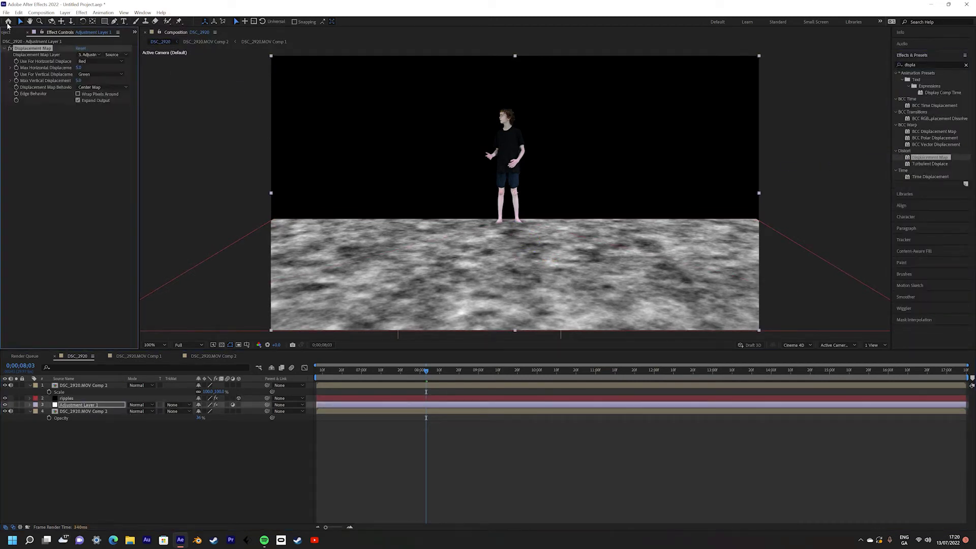
{"action": "left_click", "coordinate": [87, 55]}
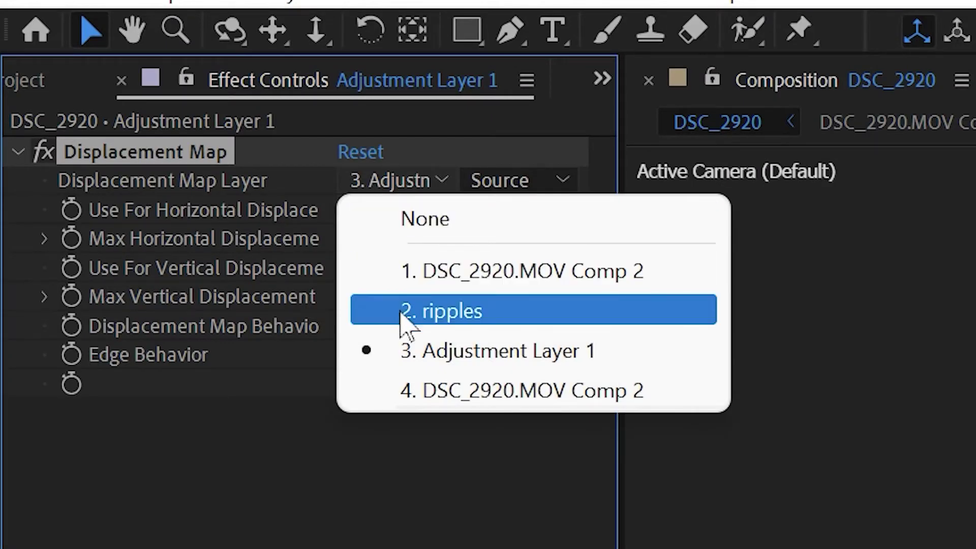
{"action": "left_click", "coordinate": [401, 312]}
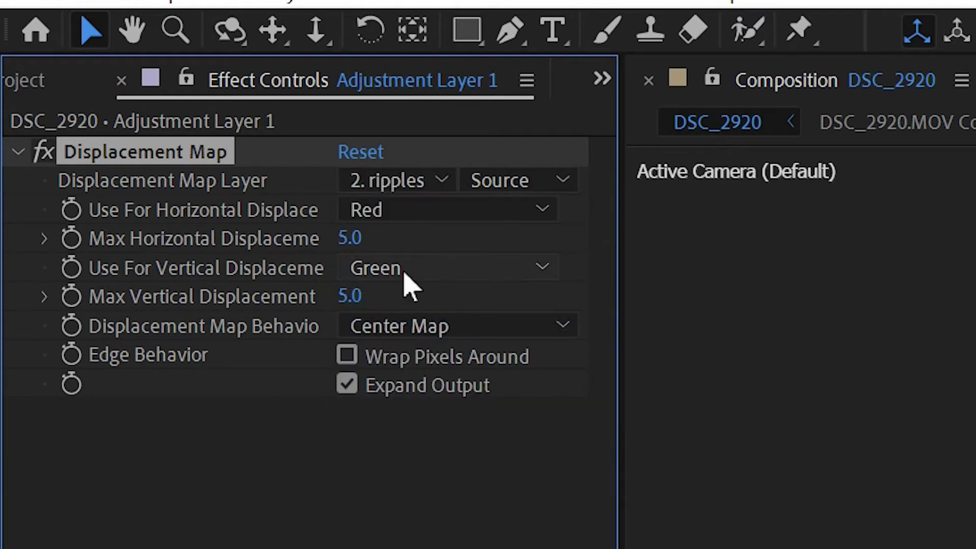
{"action": "left_click", "coordinate": [472, 179]}
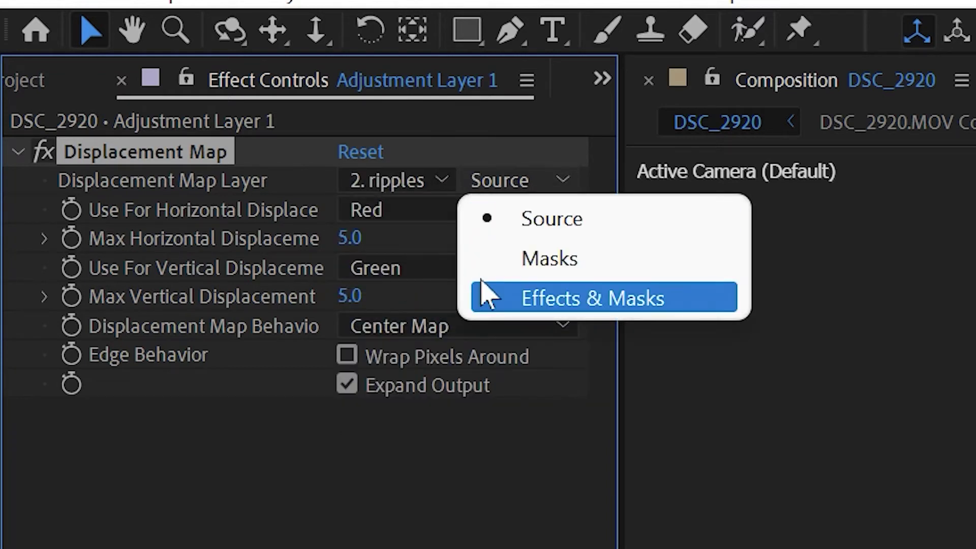
{"action": "left_click", "coordinate": [483, 295]}
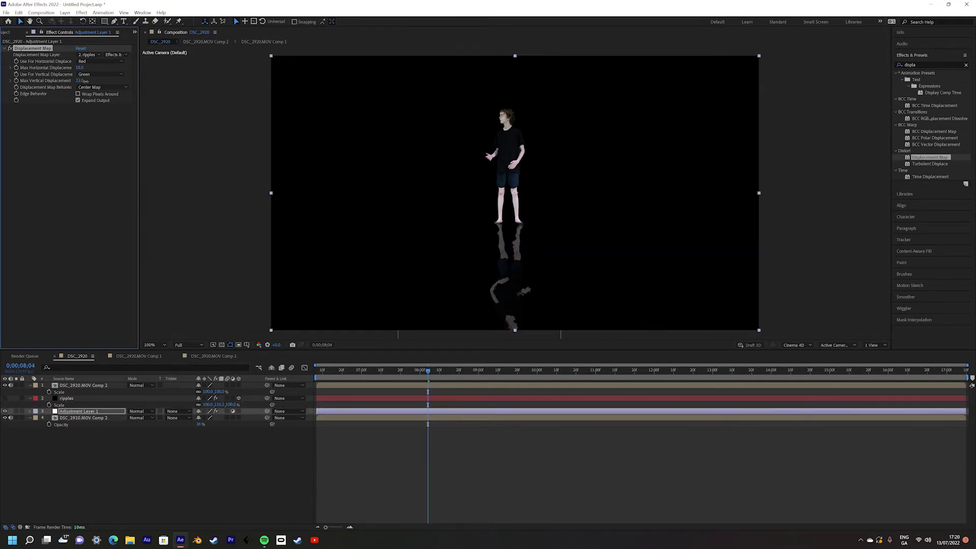
{"action": "left_click_drag", "start_coordinate": [80, 80], "coordinate": [61, 80]}
{"action": "key", "text": "Page_Up"}
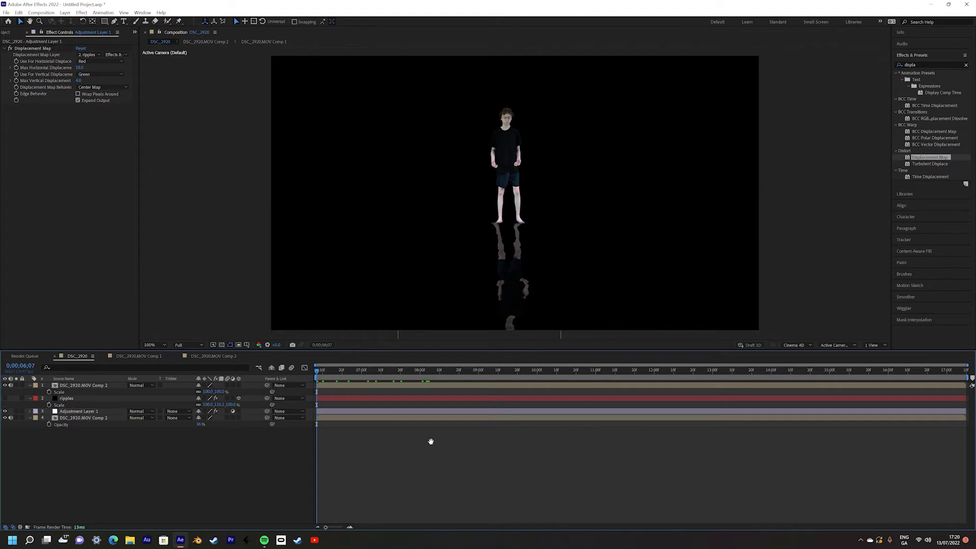